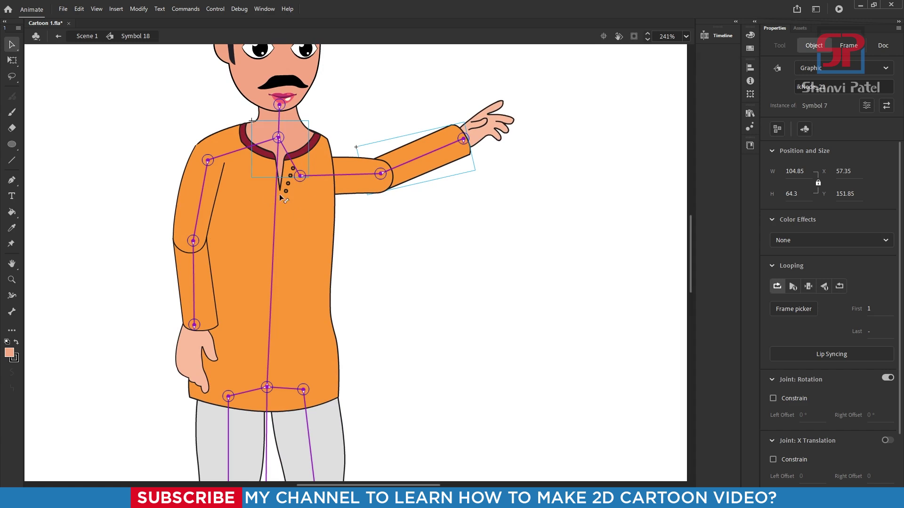
- Undo the last arm pose and set the speed of the collar-to-shoulder bone of the outstretched arm to 0 %
key(ctrl+z)
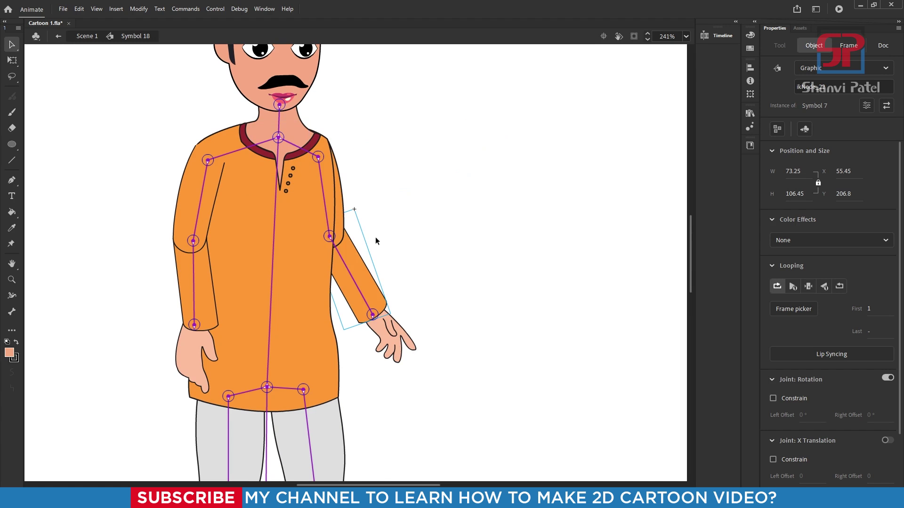
click(328, 209)
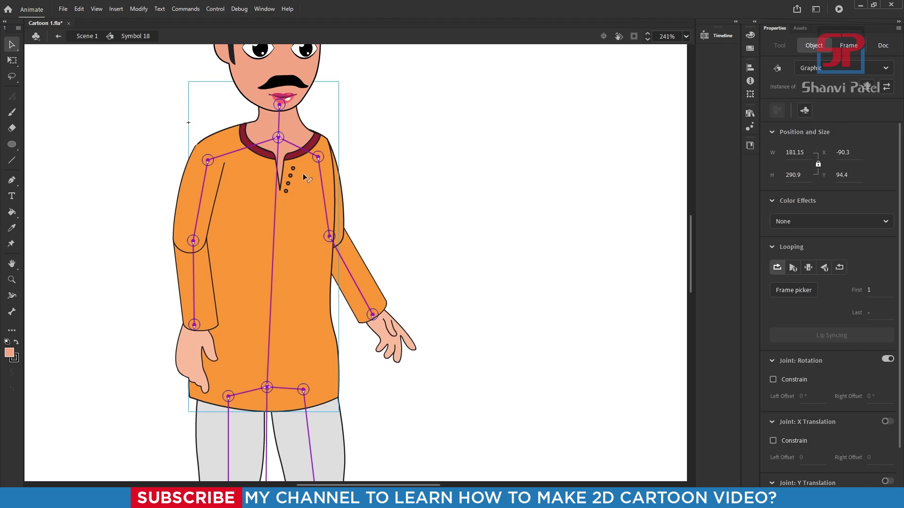
click(296, 150)
click(295, 150)
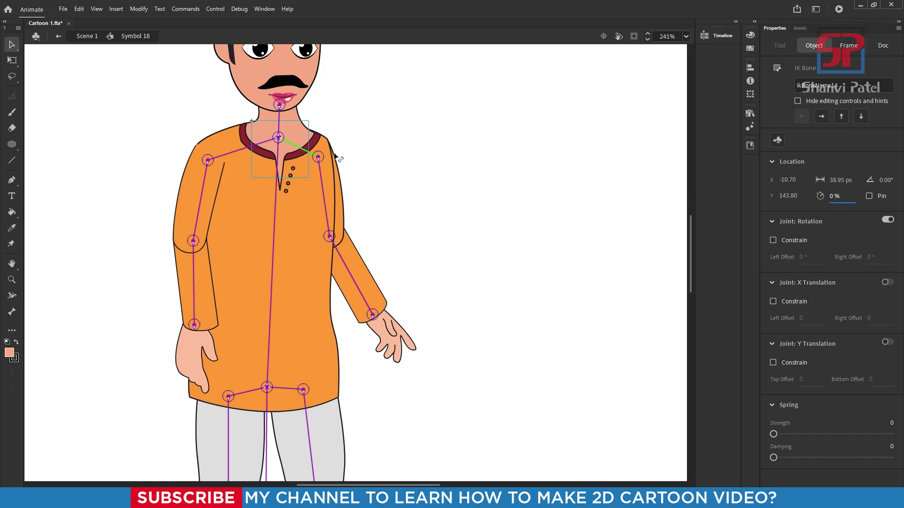
- Test the outstretched arm's joint by swinging the upper arm outward, and undo the swing
drag(330, 210, 367, 202)
key(ctrl+z)
scroll(308, 153, down, 2)
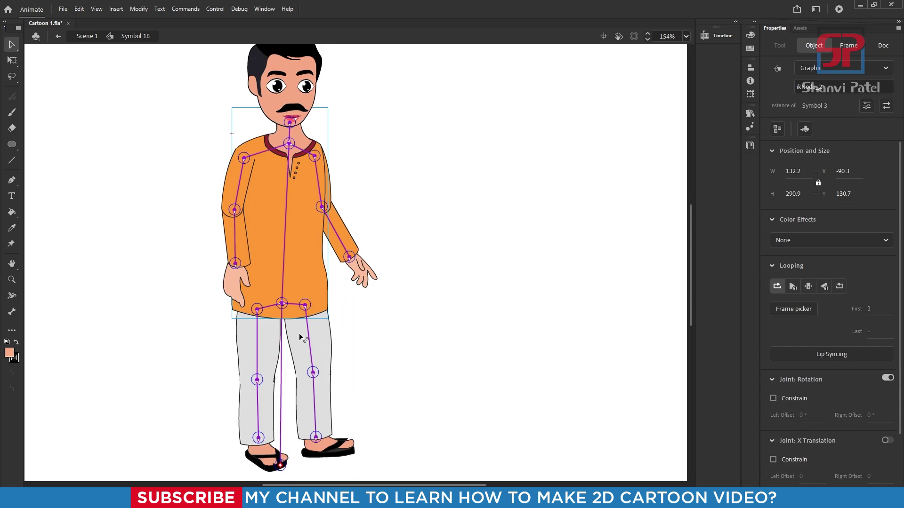
- Set the speed of the short bone from the pelvis to the hip on the outstretched-arm side to 0 %
scroll(298, 333, up, 2)
click(289, 286)
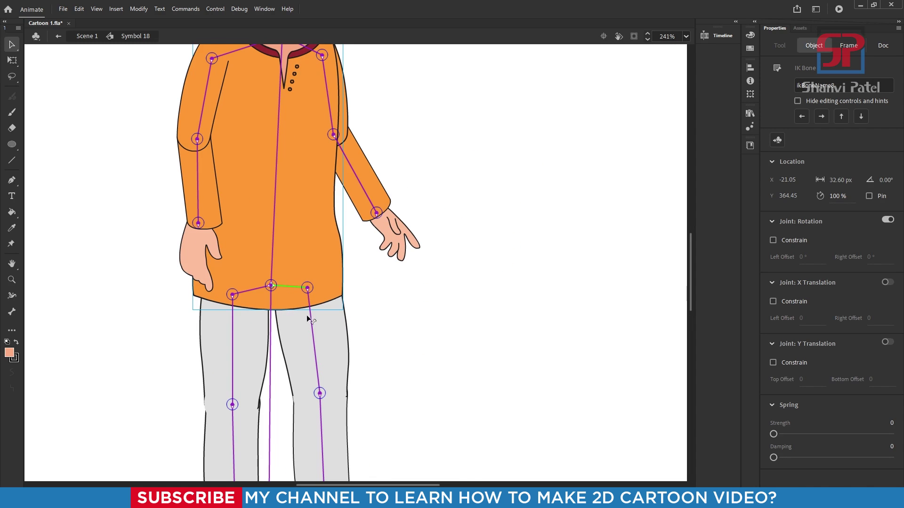
drag(312, 335, 372, 340)
key(ctrl+z)
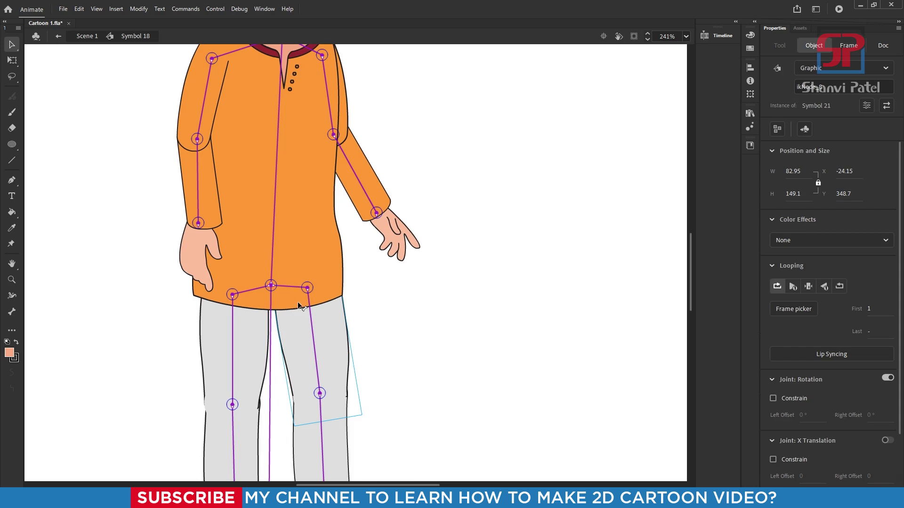
click(295, 288)
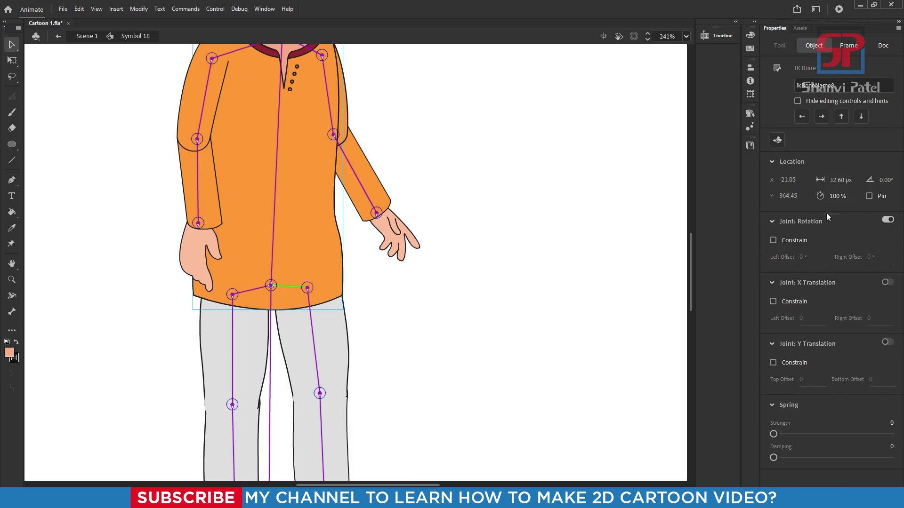
drag(836, 196, 781, 196)
- Pose the armature with both arms raised outward, away from the torso
scroll(379, 211, down, 5)
scroll(380, 188, up, 2)
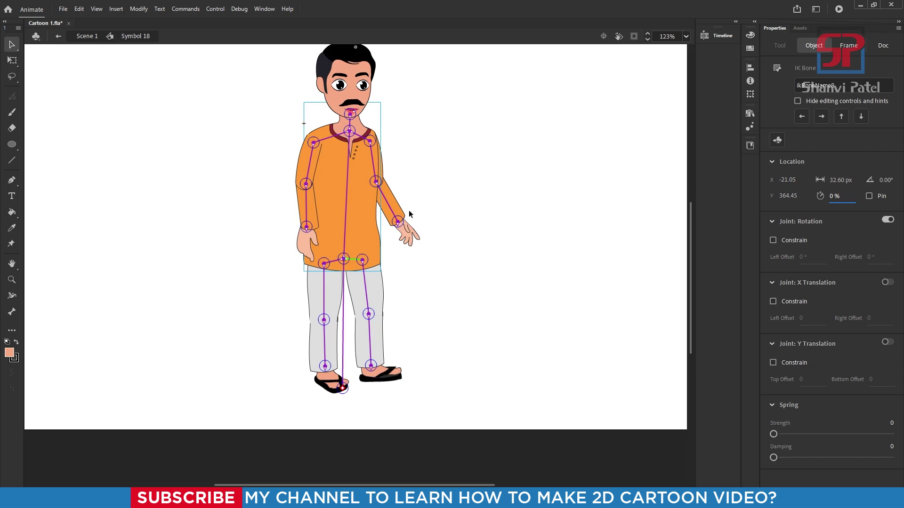
scroll(387, 220, up, 1)
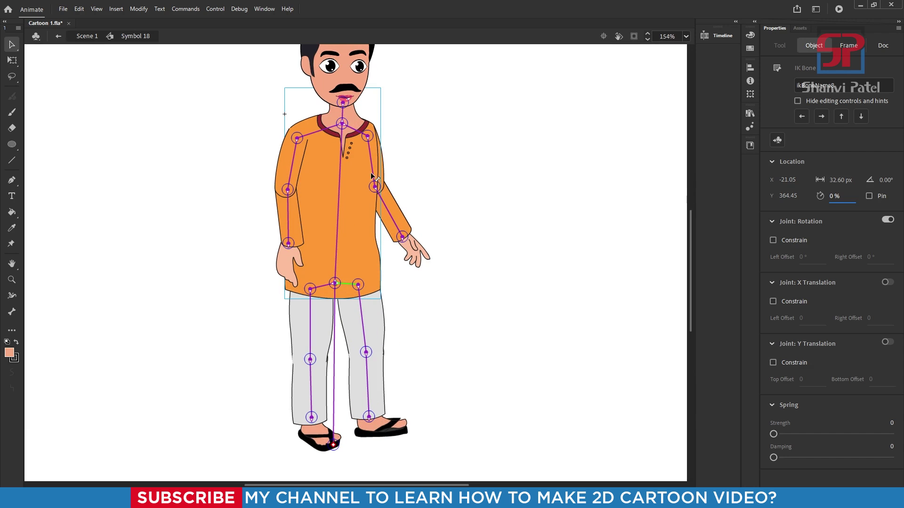
drag(371, 176, 473, 171)
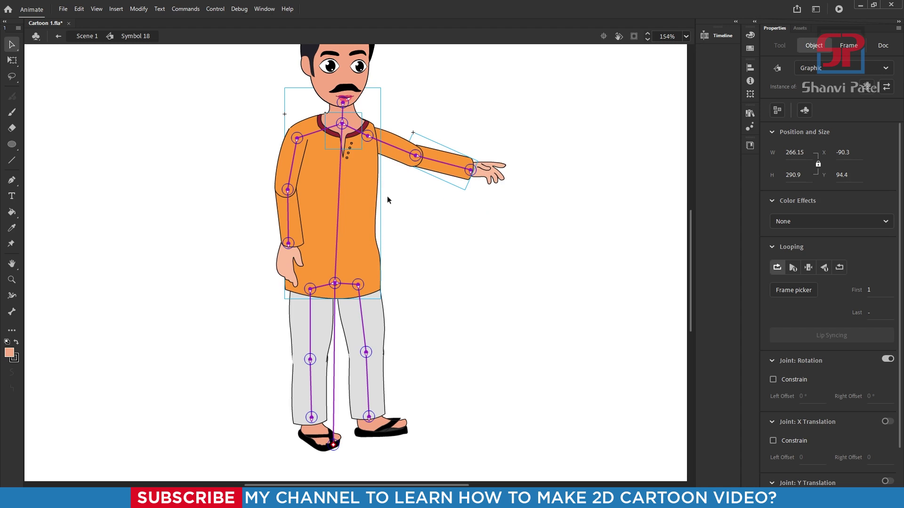
drag(293, 182, 254, 165)
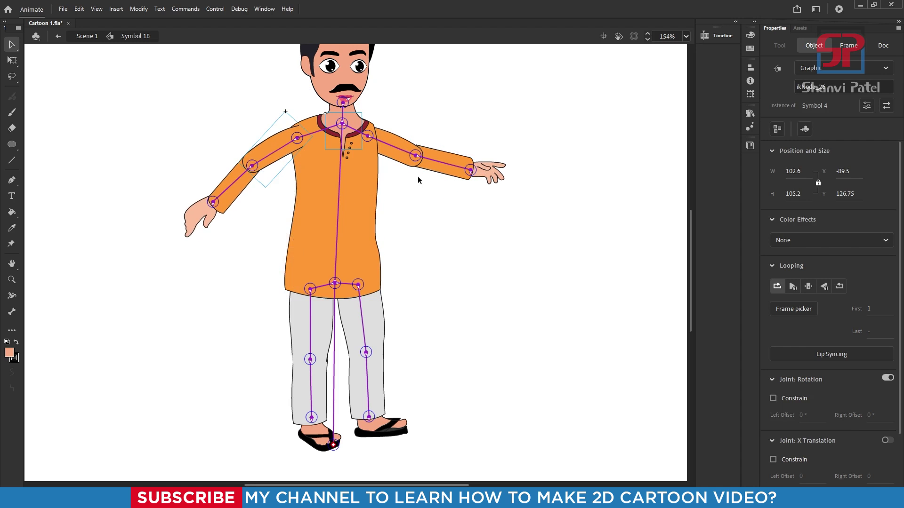
- Restack the arm on the figure's left side so that the forearm lies in front of both the upper arm and the hand
scroll(419, 179, down, 1)
scroll(389, 148, up, 3)
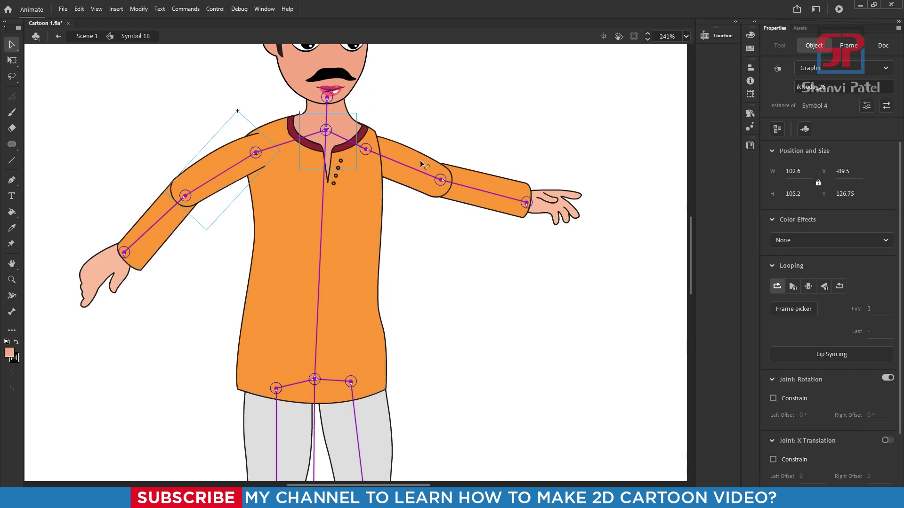
click(12, 60)
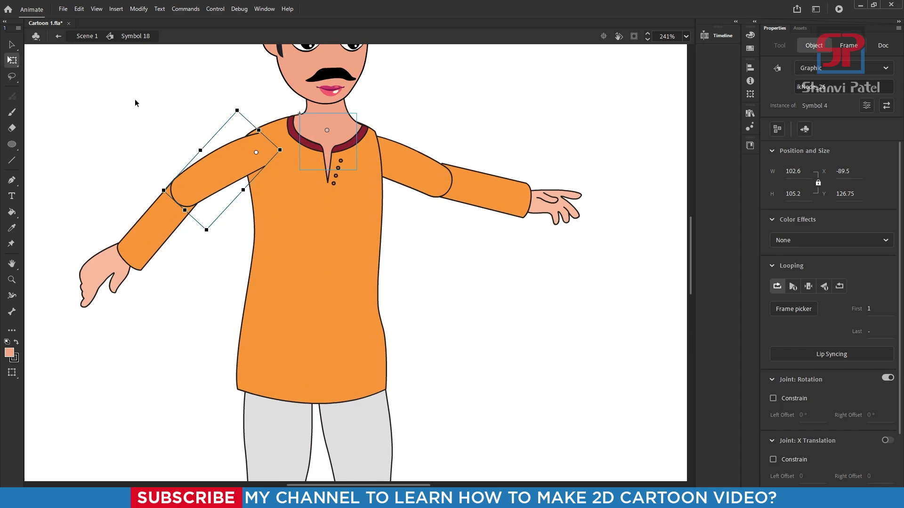
click(135, 99)
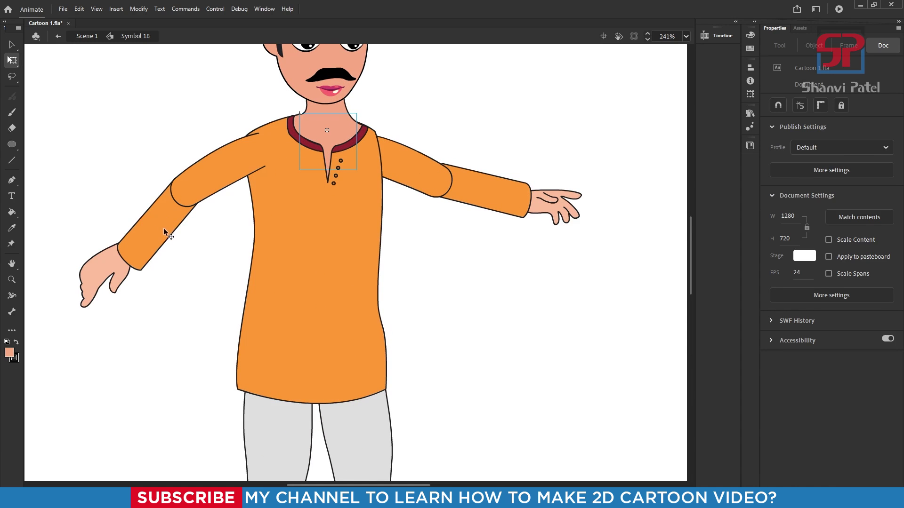
click(164, 231)
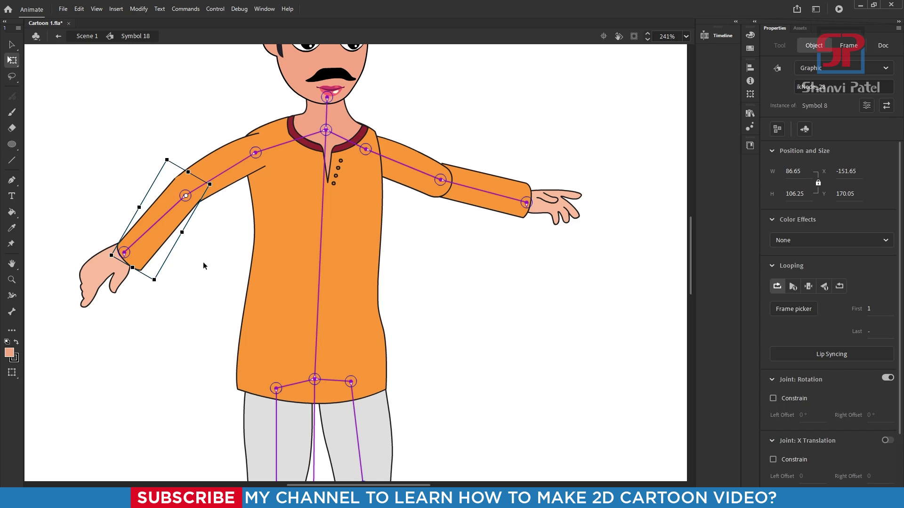
click(97, 273)
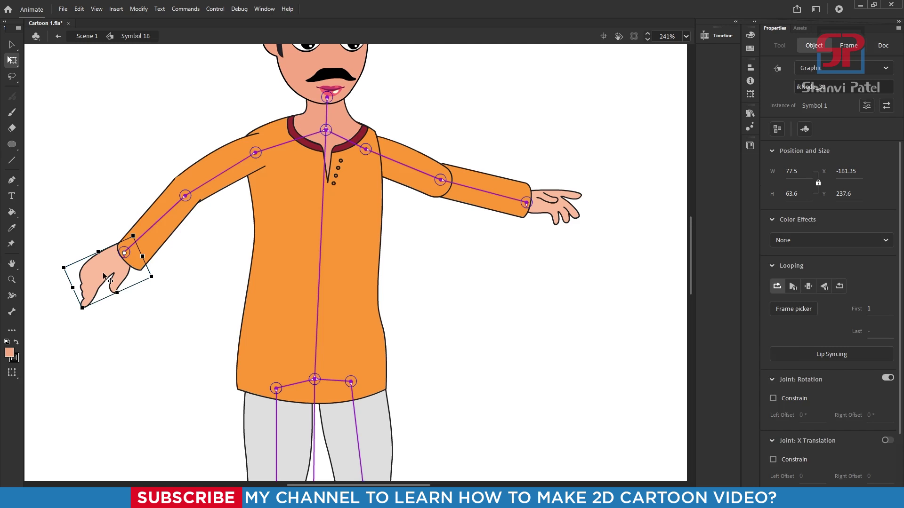
key(ctrl+shift+Up)
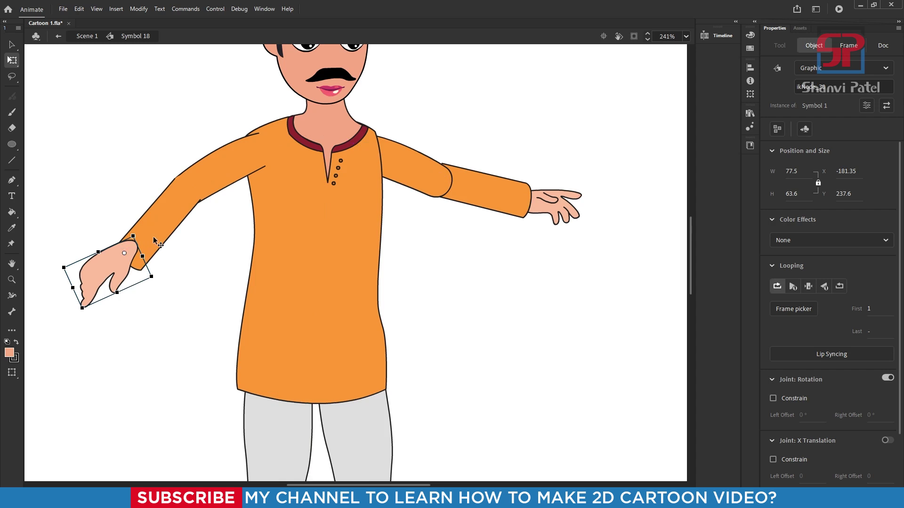
click(154, 240)
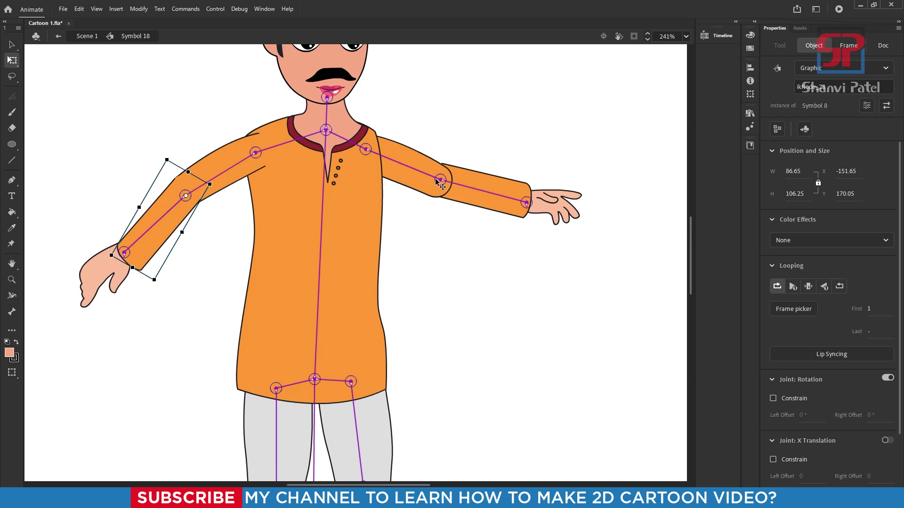
- Send the upper arm on the figure's right side behind its forearm and clear the selection
click(414, 163)
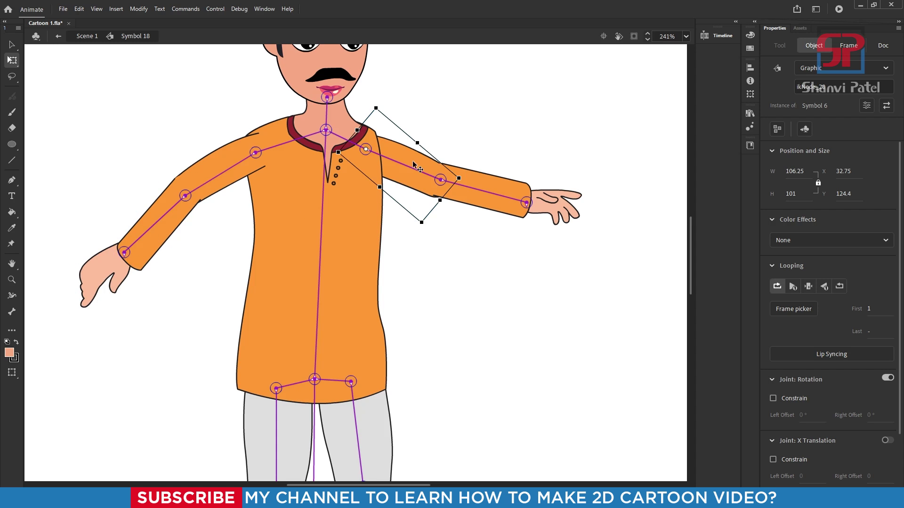
scroll(426, 165, down, 5)
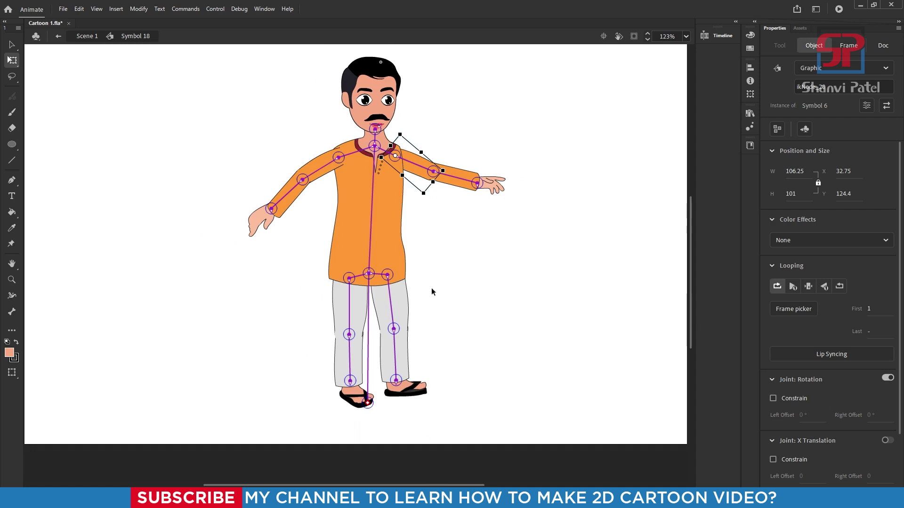
click(447, 344)
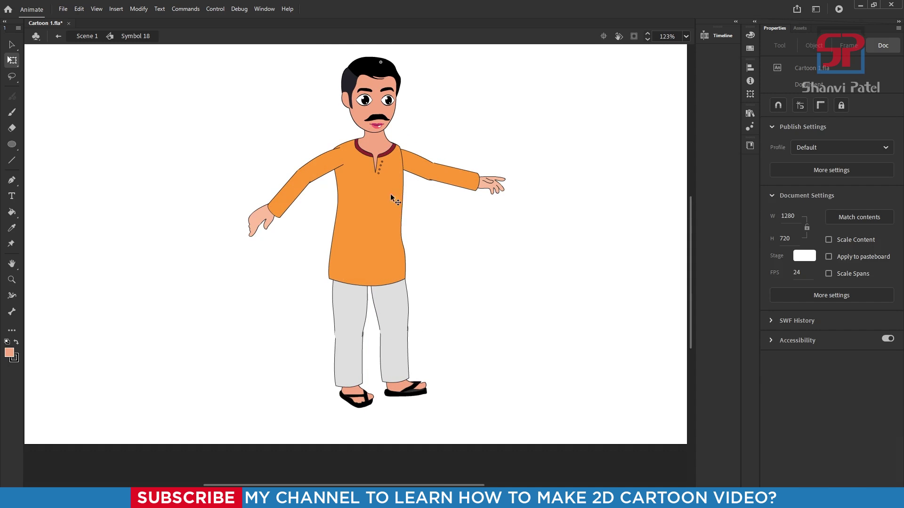
- Lower both arms with the Selection tool, one bent close to the body and the other angled down and outward
click(283, 198)
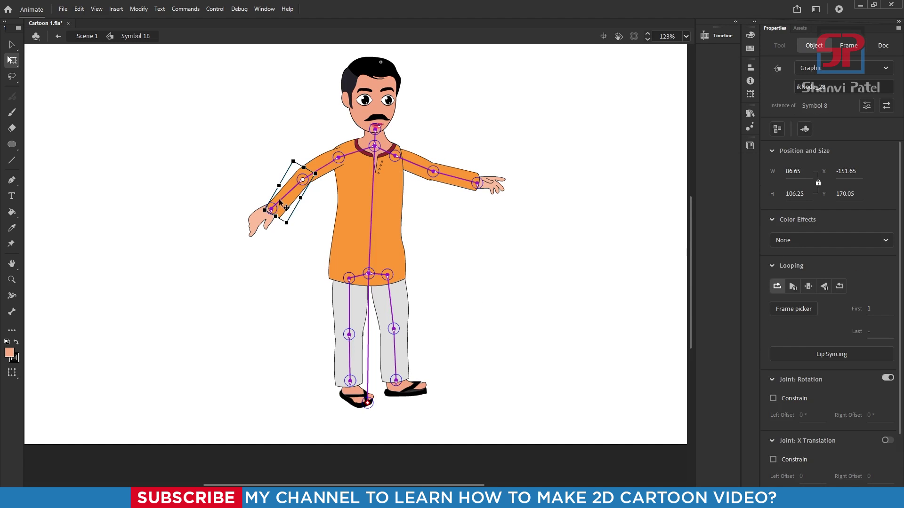
drag(280, 207, 332, 232)
key(ctrl+z)
click(11, 44)
drag(416, 168, 401, 196)
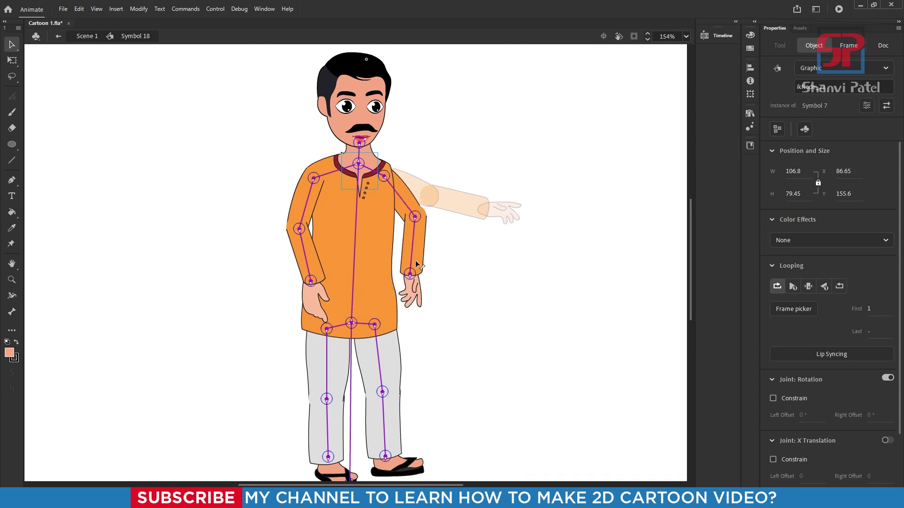
drag(416, 265, 465, 268)
scroll(344, 228, down, 2)
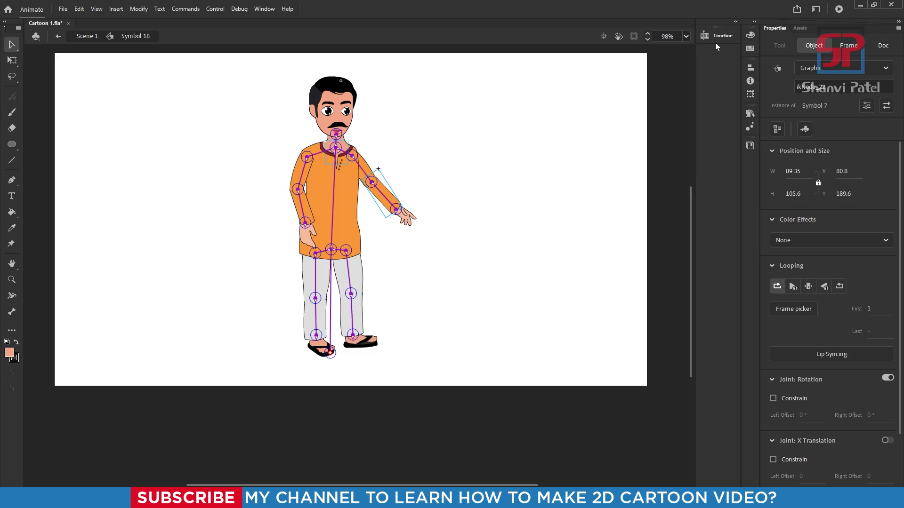
- Show the timeline beside the stage with the whole figure in view, and collapse the properties to widen it
click(735, 22)
scroll(340, 132, down, 2)
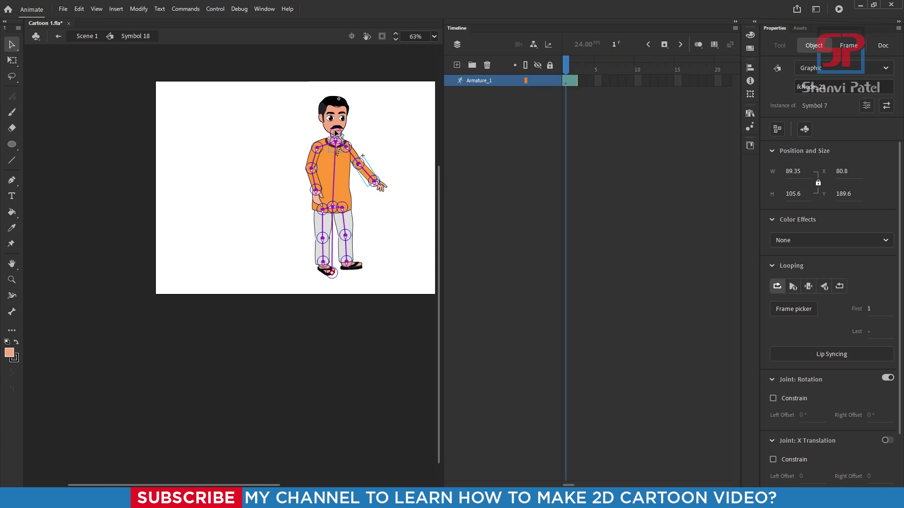
scroll(383, 223, up, 2)
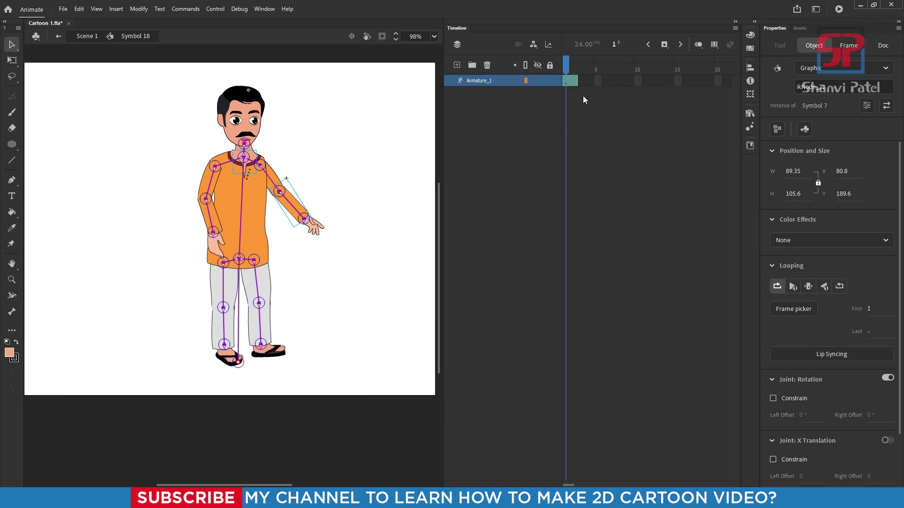
scroll(406, 160, up, 5)
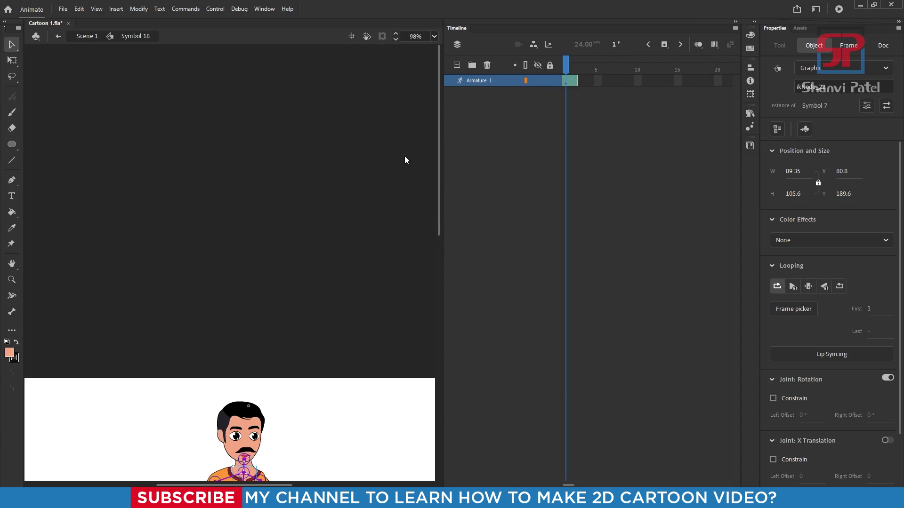
scroll(292, 182, down, 5)
scroll(314, 270, up, 4)
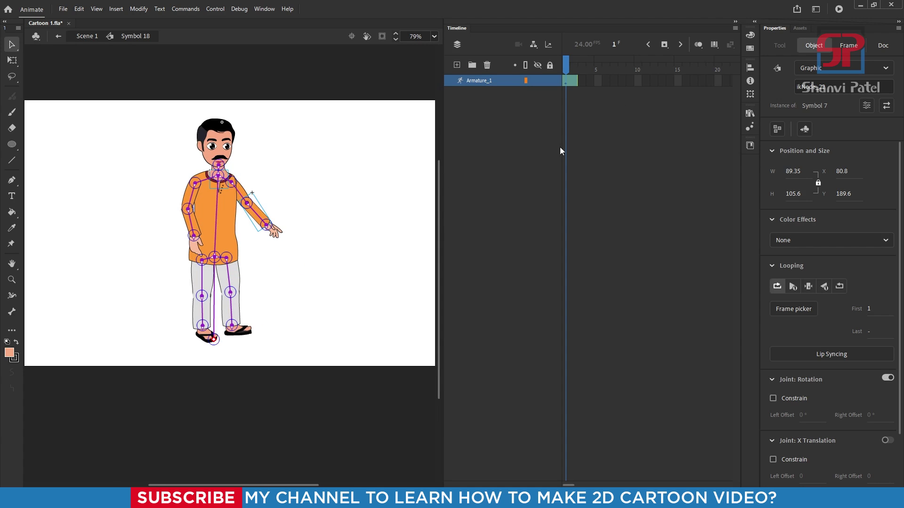
click(577, 83)
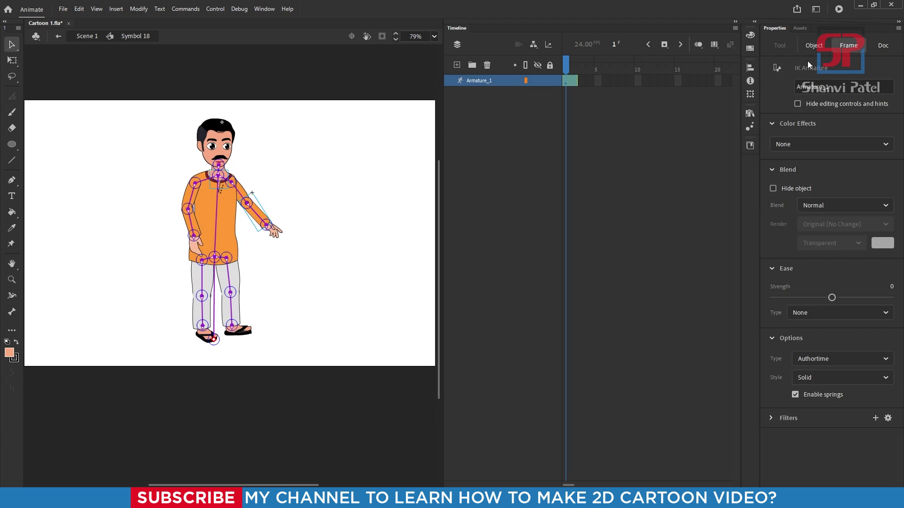
click(898, 21)
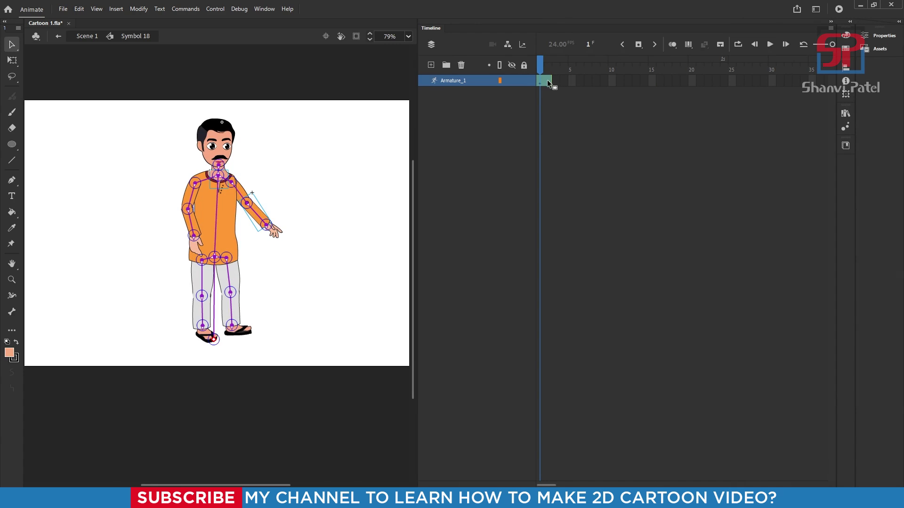
- Extend the Armature_1 layer's pose span to frame 35
click(810, 81)
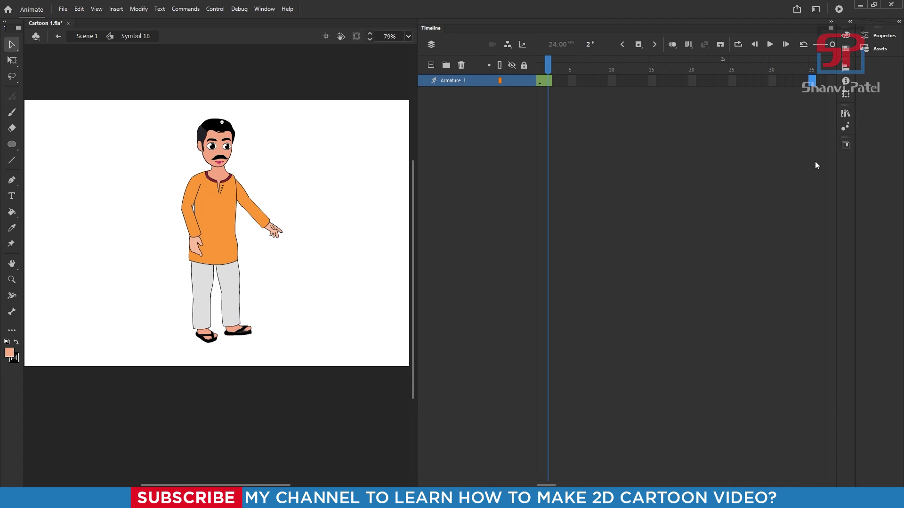
key(F6)
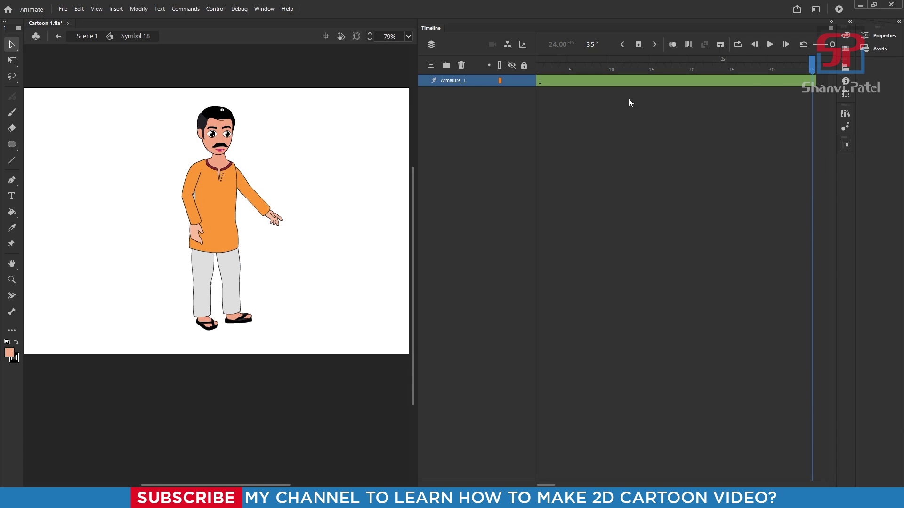
click(771, 81)
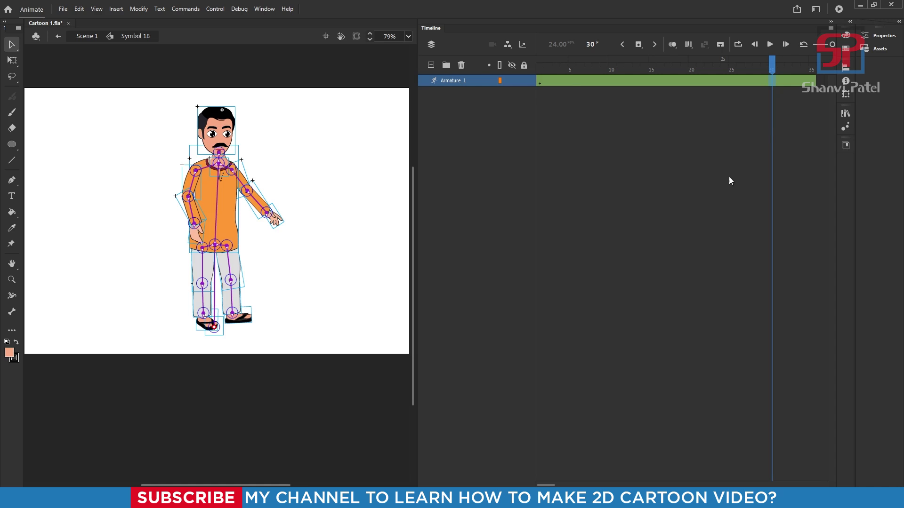
- At frame 1, pose the legs apart in a walking stride, with the rear leg bent backward at the knee
drag(555, 68, 473, 102)
click(196, 272)
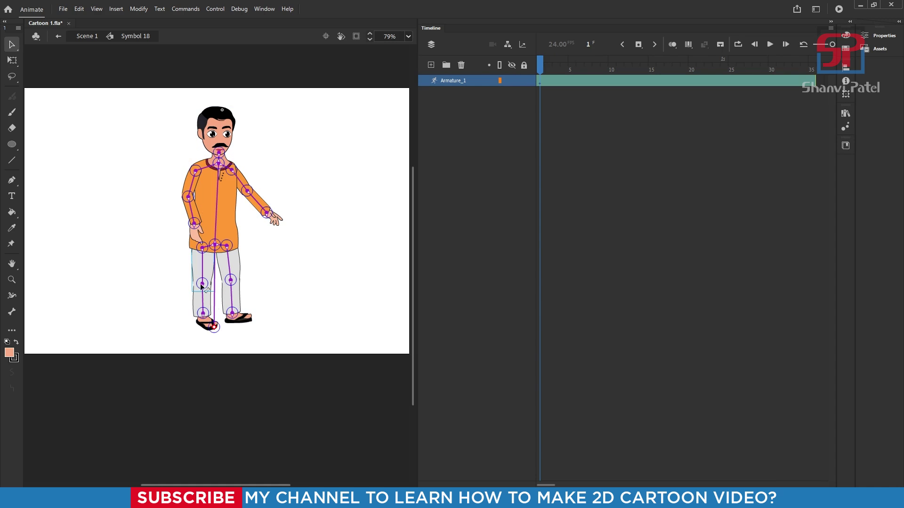
drag(203, 302, 237, 306)
- Swing the far arm behind the torso and bend the near arm forward across the belly for the walking pose
drag(258, 204, 247, 221)
drag(195, 195, 240, 213)
scroll(240, 212, up, 3)
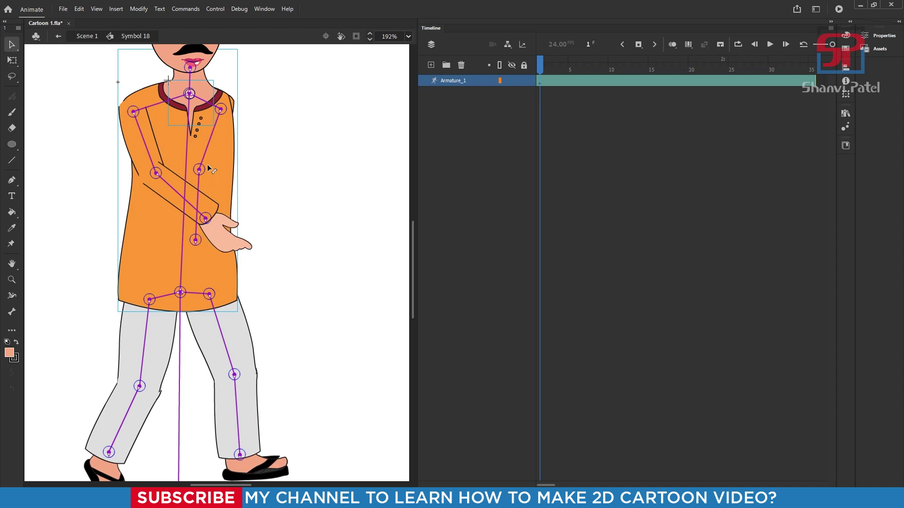
- Insert a matching stride pose at frame 30, and at frame 15 swing both arms the opposite way and swap the legs' stride
scroll(208, 178, down, 3)
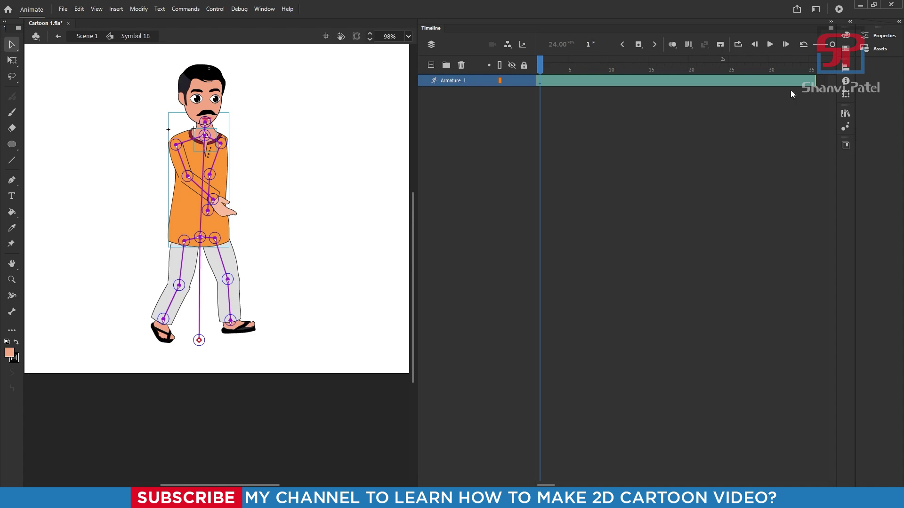
click(772, 81)
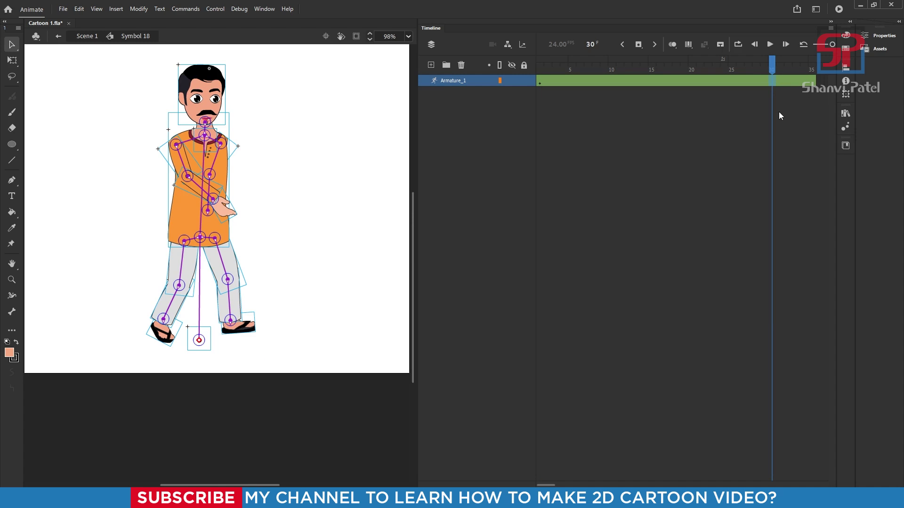
click(653, 82)
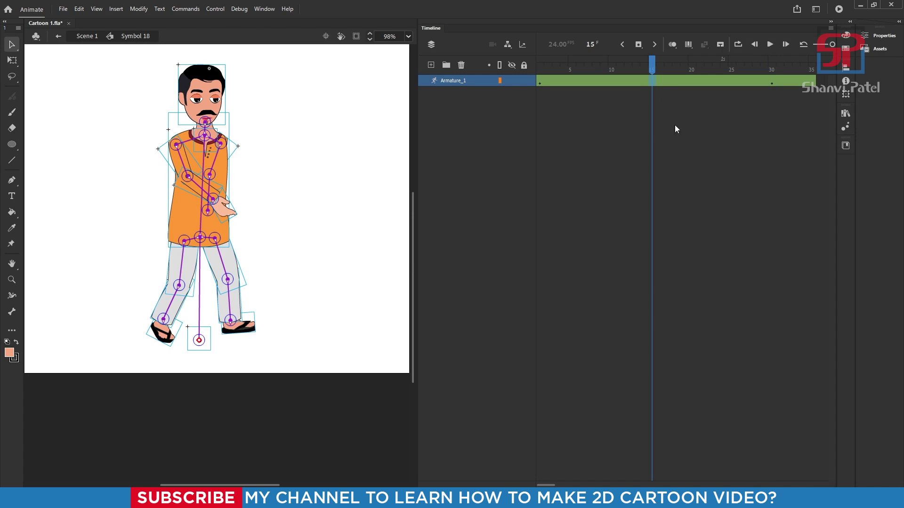
drag(182, 161, 166, 160)
drag(182, 267, 205, 270)
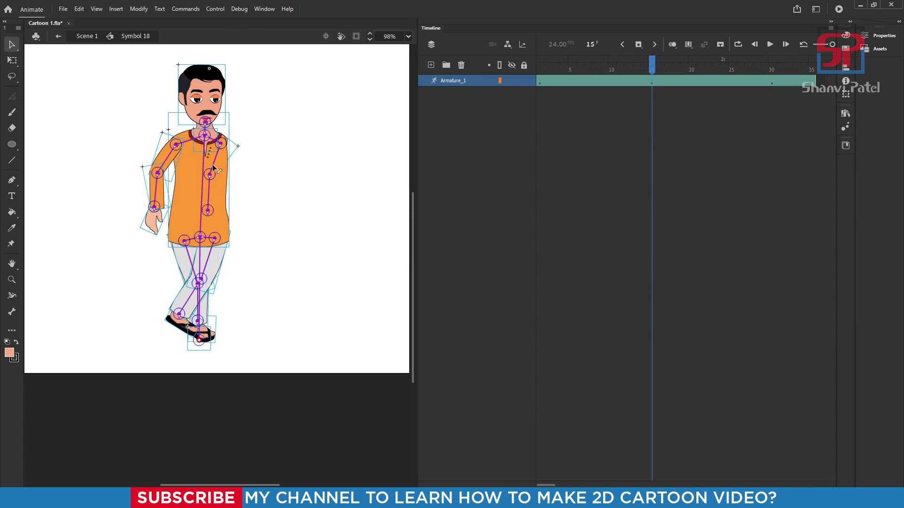
drag(213, 165, 242, 189)
- Remove the Armature_1 frames after frame 30 so the walk cycle ends on the closing pose
drag(549, 78, 771, 81)
click(781, 83)
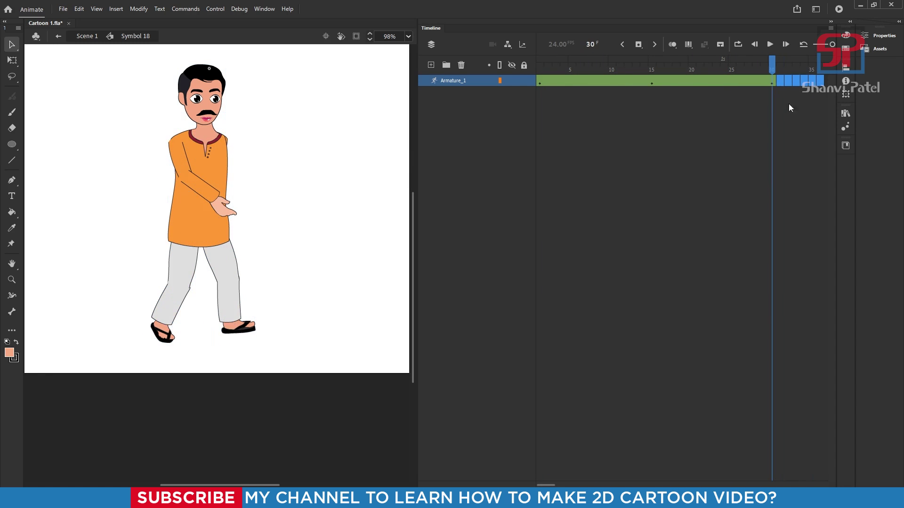
click(457, 81)
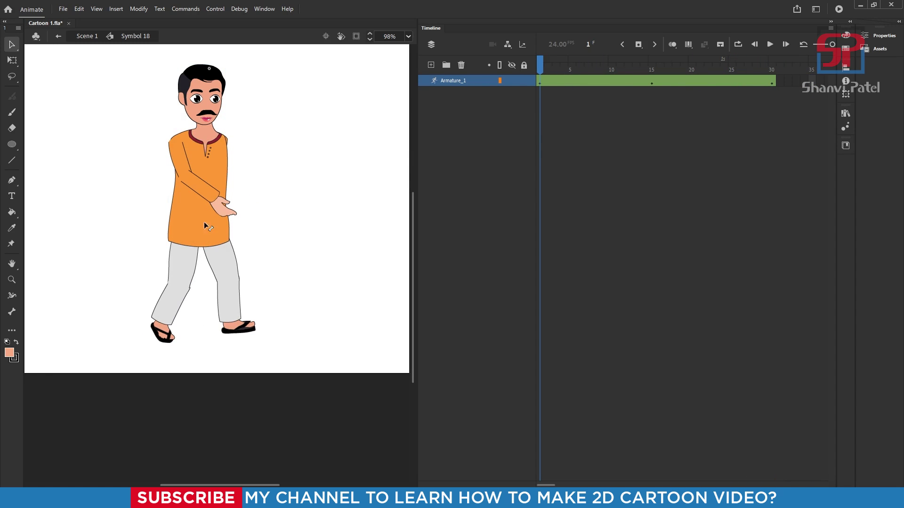
- Insert in-between poses on the Armature_1 layer at frames 8 and 22
click(594, 82)
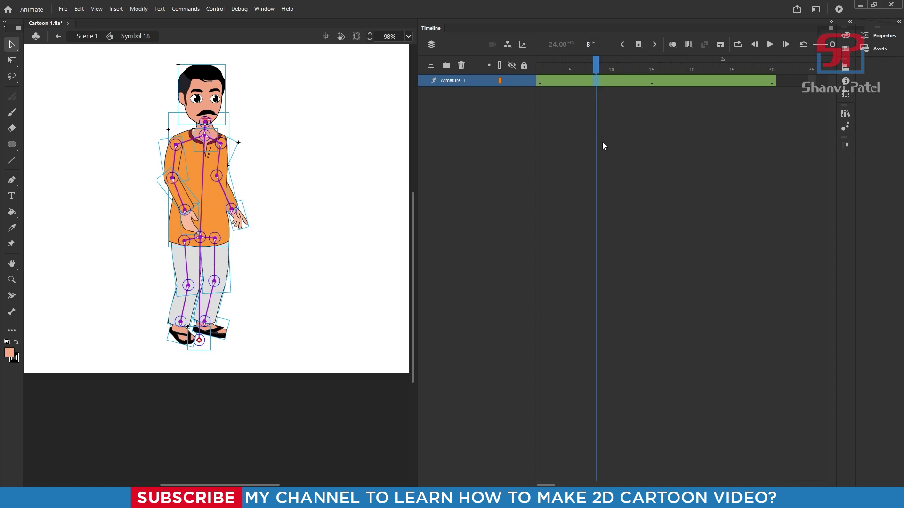
click(708, 84)
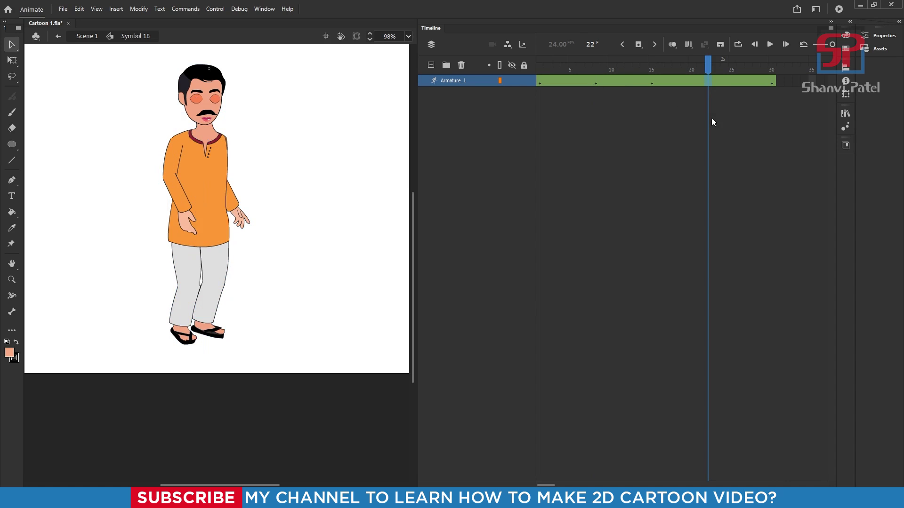
key(F6)
- At frame 8, bring the near leg forward so that it crosses the far leg in a passing pose
click(596, 72)
drag(192, 275, 195, 292)
key(ctrl+z)
scroll(174, 315, up, 2)
click(175, 315)
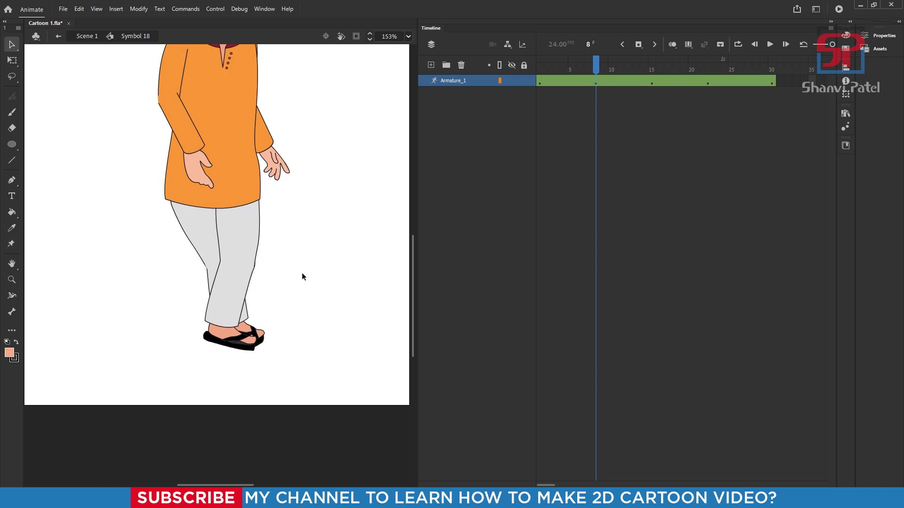
- Send the far leg's thigh, shin and foot to the back at frame 8 so the near leg overlaps them
click(224, 331)
click(12, 60)
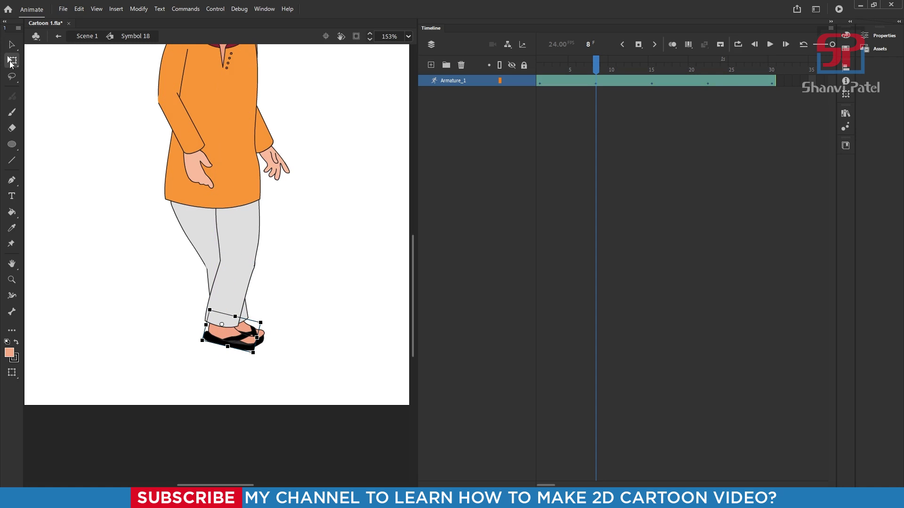
click(169, 330)
click(231, 334)
click(252, 219)
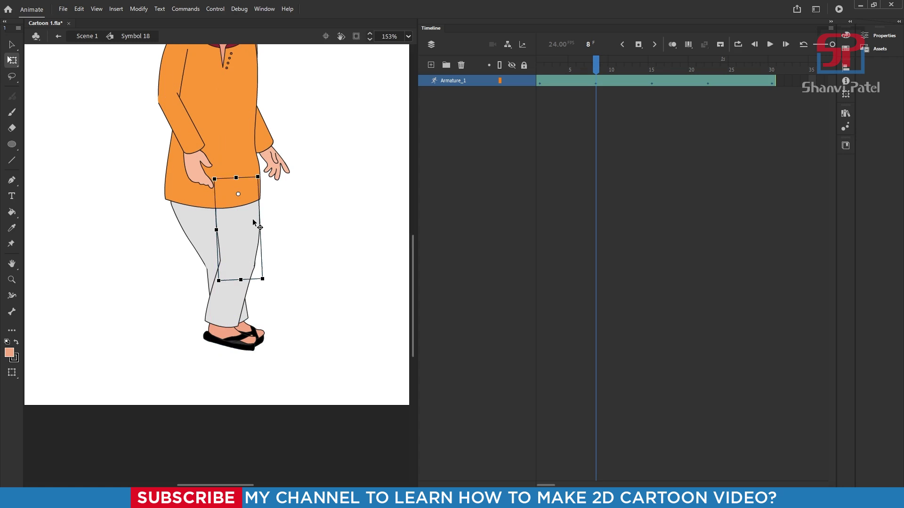
click(232, 295)
key(ctrl+shift+Down)
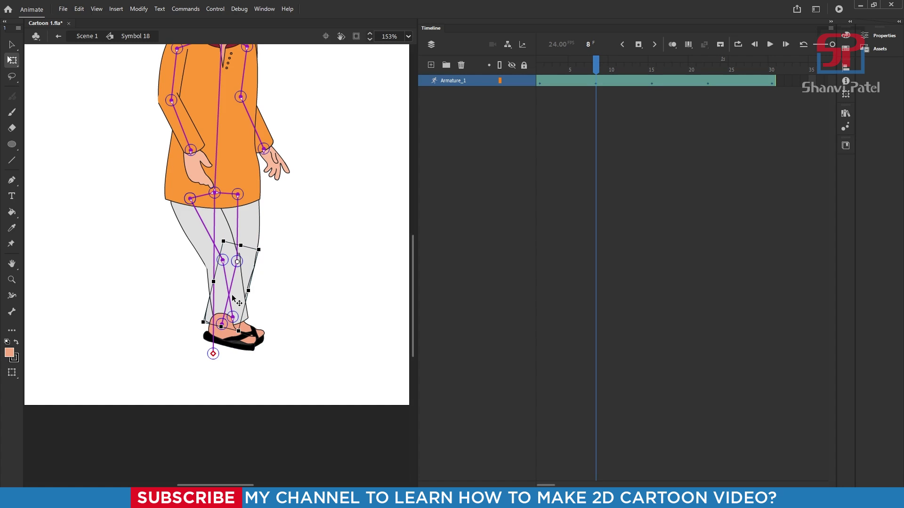
click(237, 347)
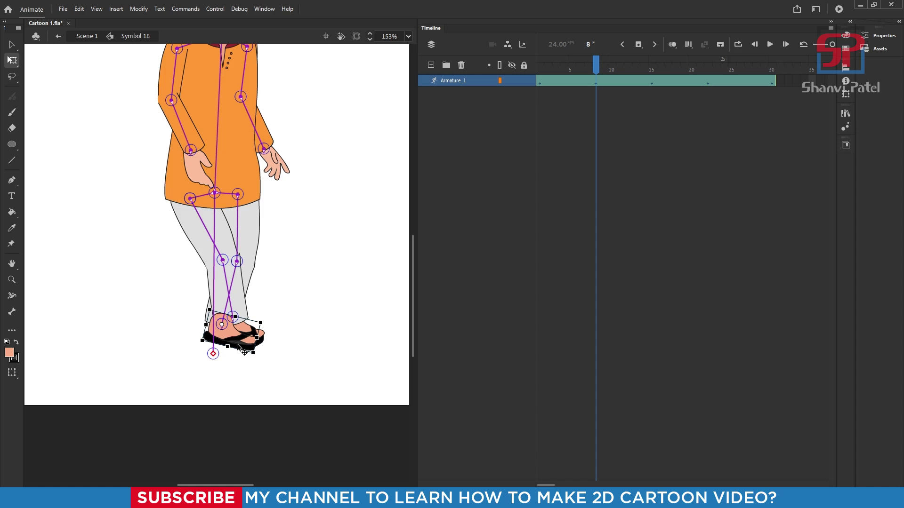
mouse_move(594, 76)
mouse_down()
mouse_move(583, 67)
mouse_move(679, 72)
mouse_move(684, 82)
mouse_move(638, 75)
mouse_move(651, 89)
mouse_move(614, 69)
mouse_move(597, 75)
mouse_up()
- At frame 8, bend the near leg at the knee and lift its foot off the ground behind the figure
scroll(191, 225, down, 3)
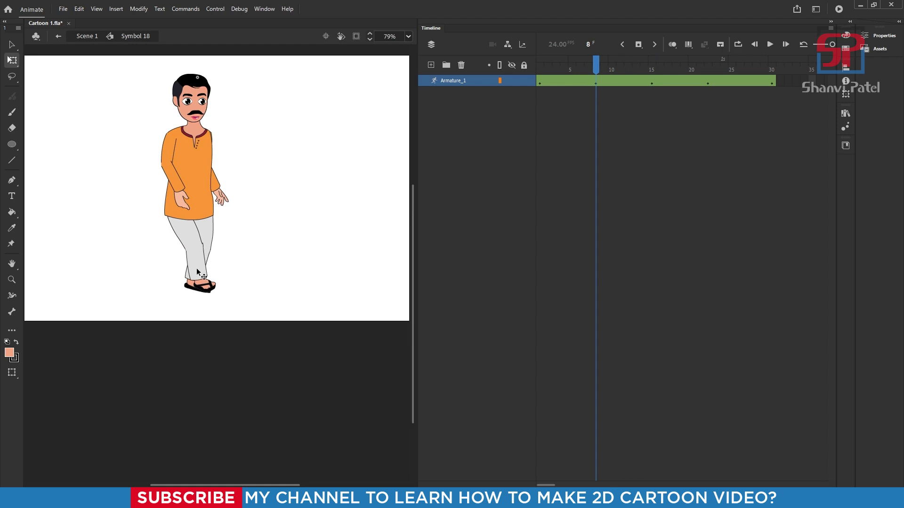
drag(196, 267, 198, 230)
key(ctrl+z)
key(v)
scroll(176, 280, up, 4)
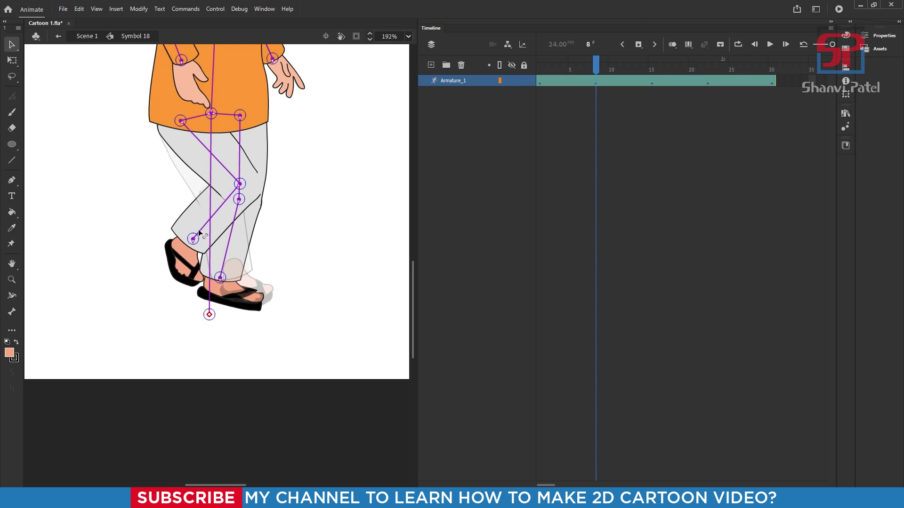
- At frame 22, pull the far leg's shin and foot backward to shape the second passing pose
scroll(254, 250, down, 3)
drag(597, 71, 707, 86)
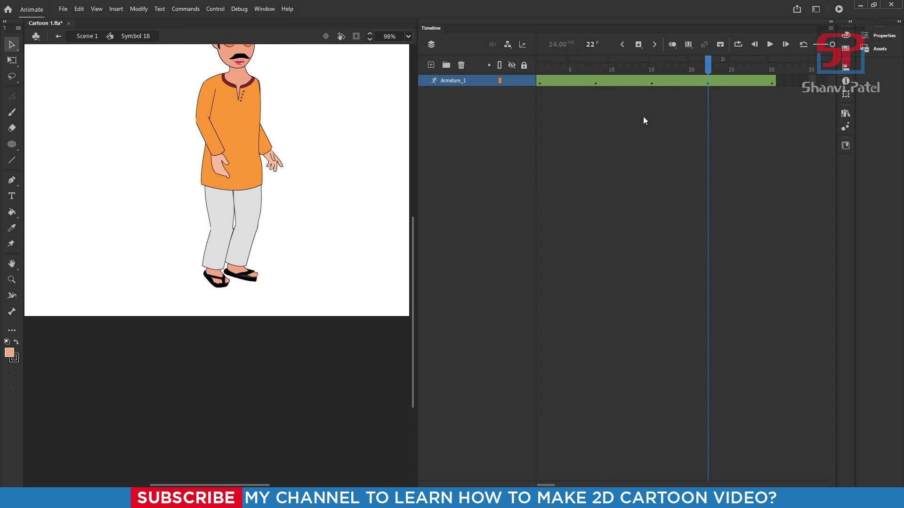
click(242, 253)
scroll(235, 251, up, 1)
drag(248, 259, 234, 265)
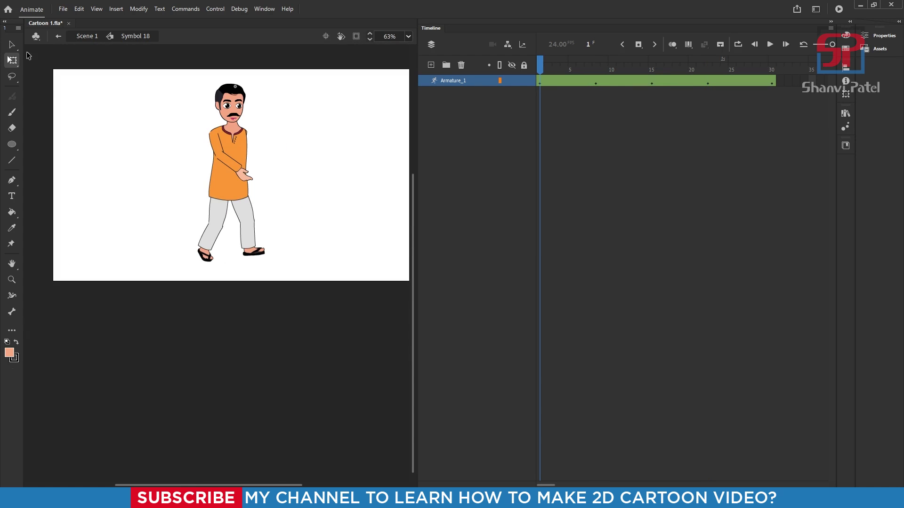
- Nudge the whole figure slightly downward in the stride poses at frames 1 and 15
drag(28, 54, 318, 281)
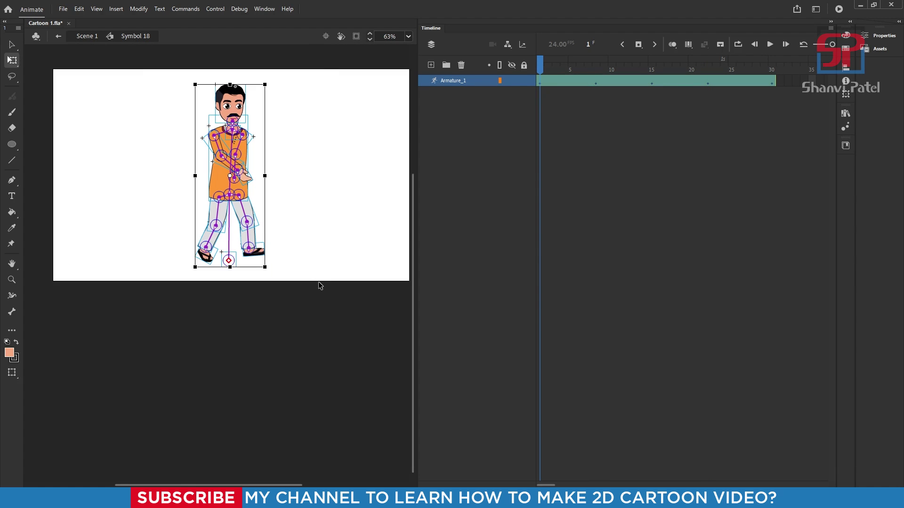
key(Down)
key(Down)
key(Down)
key(Down)
drag(643, 71, 652, 71)
drag(168, 82, 301, 289)
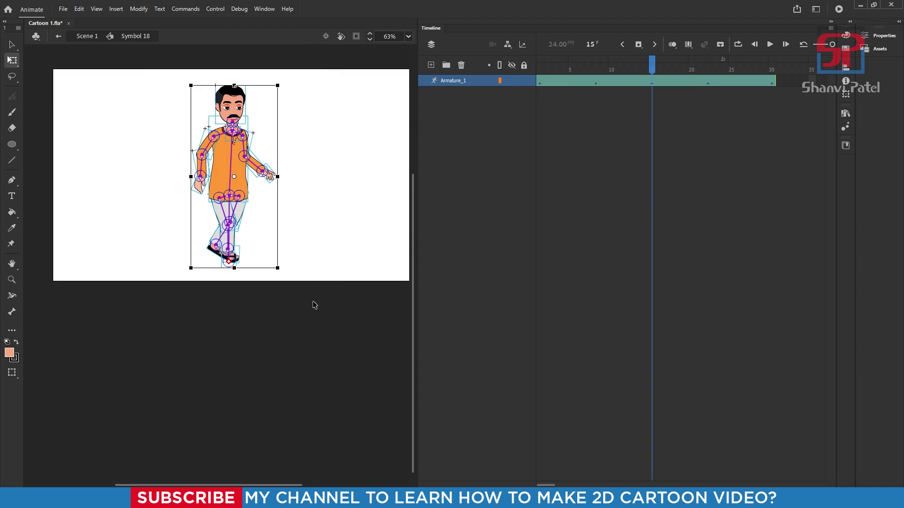
- Play the walk cycle on the timeline and test the movie in a preview window
key(shift+period)
key(Return)
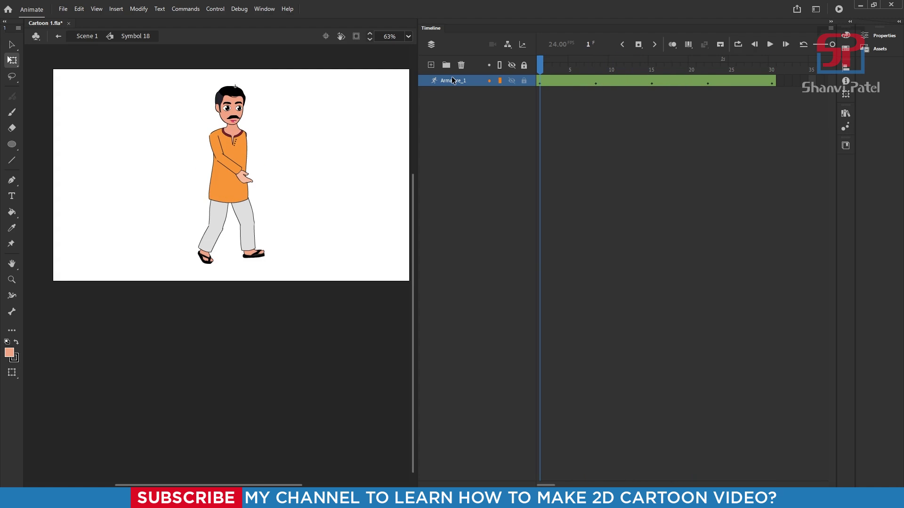
key(ctrl+Return)
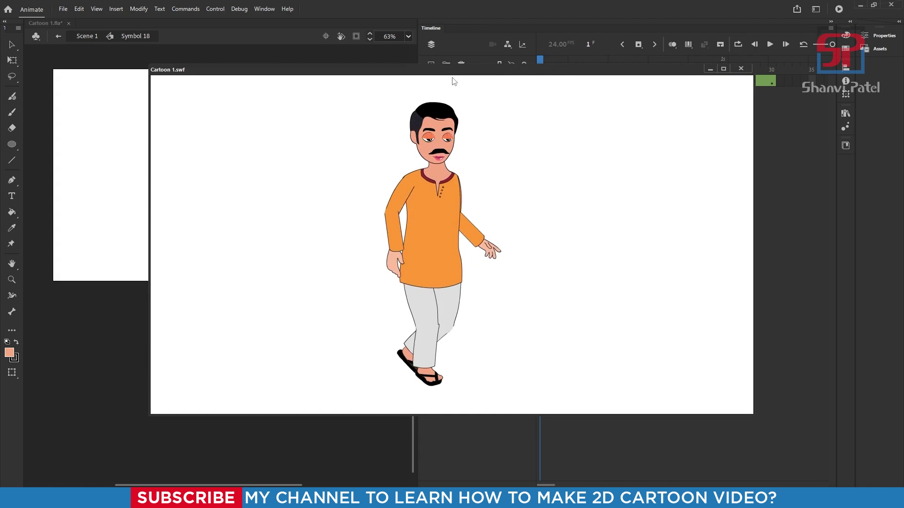